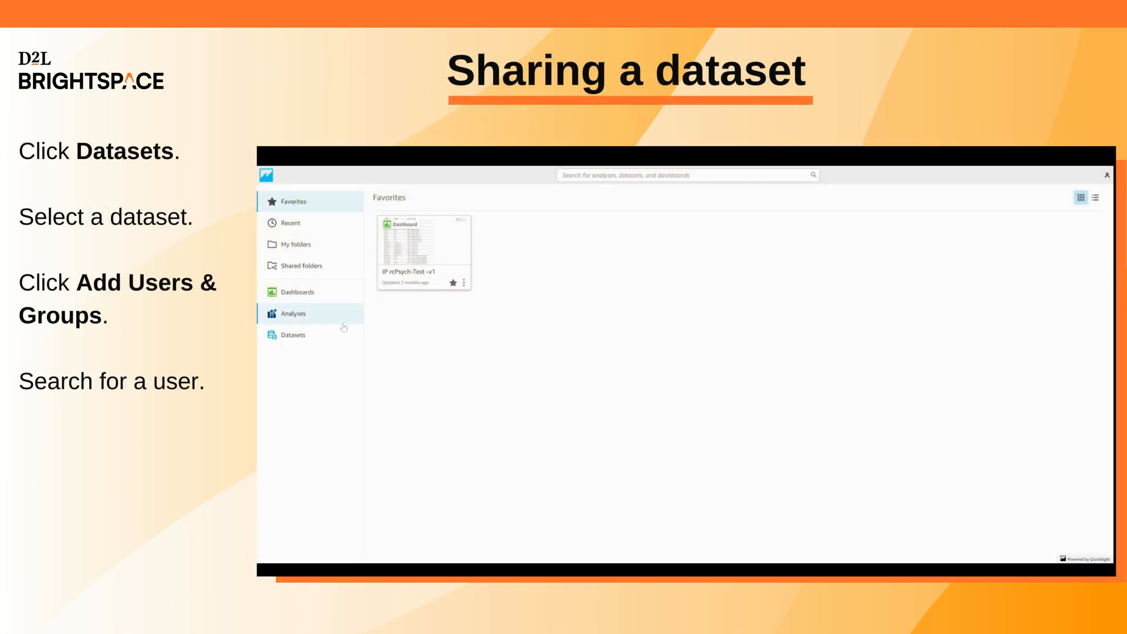
Open the Awards Issued ADS - MSL dataset from the Datasets list
click(337, 332)
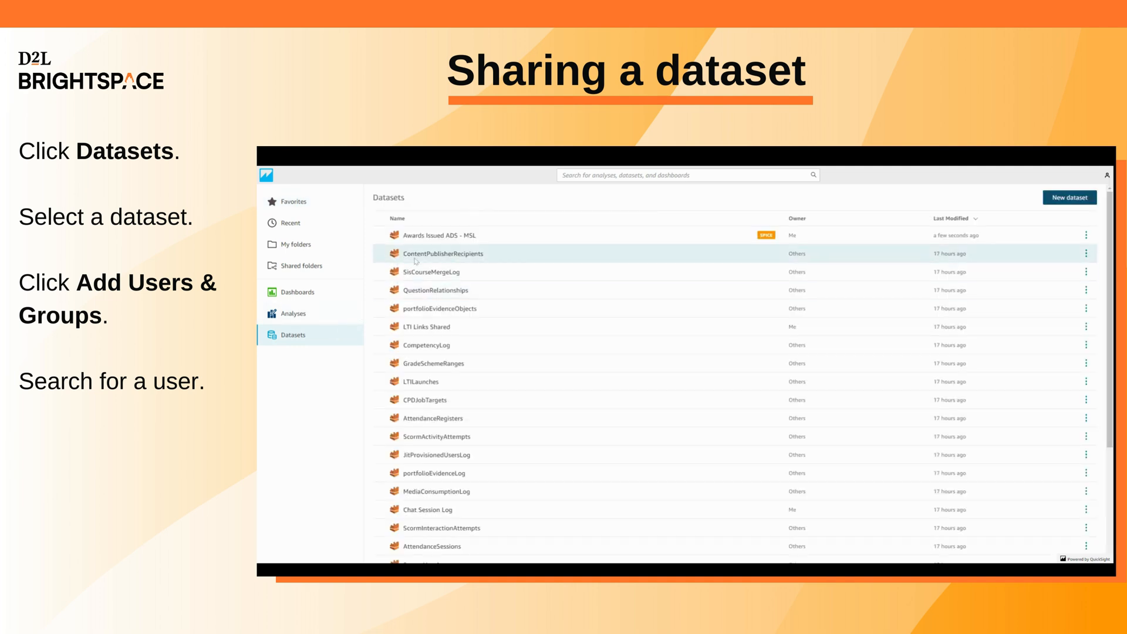
click(478, 239)
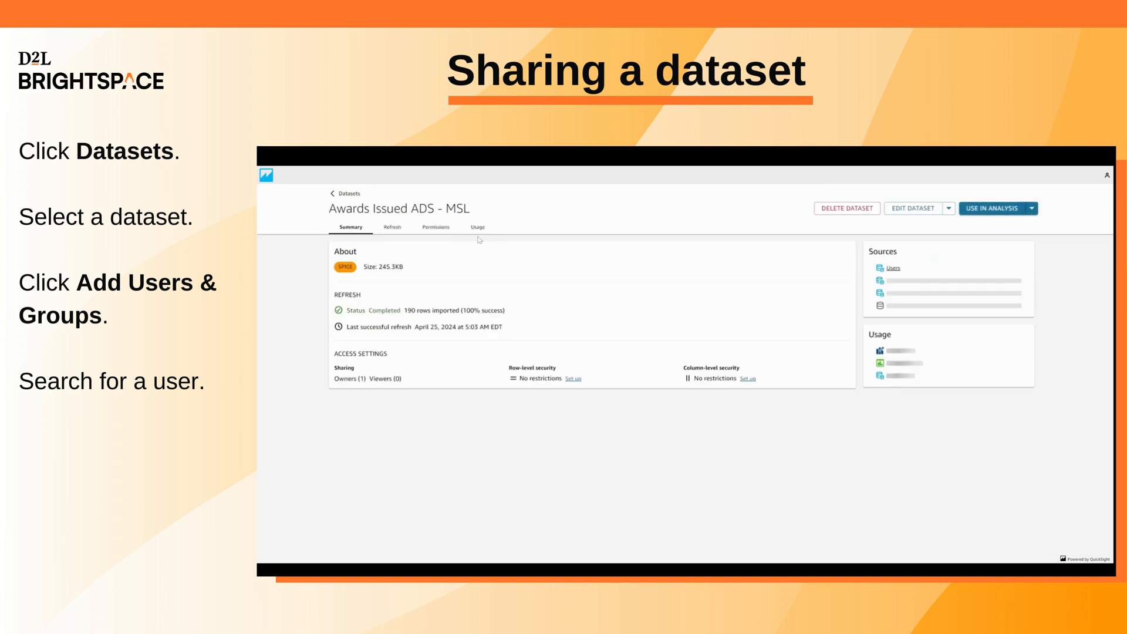
Add the authors group to the dataset's permissions from the Add Users & Groups search
click(437, 227)
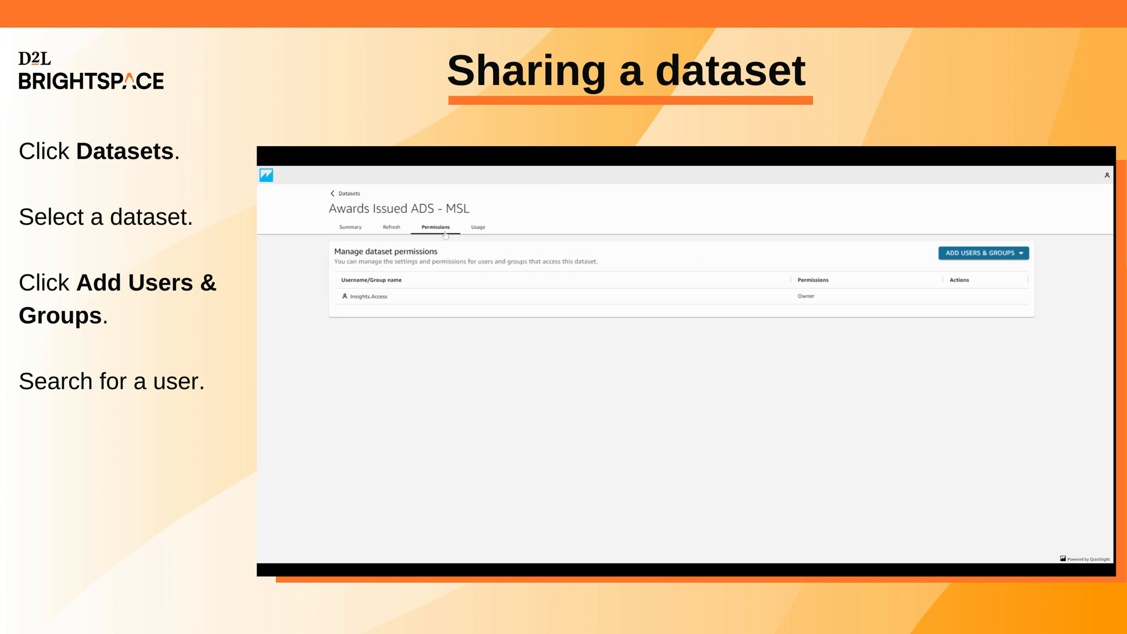
click(959, 257)
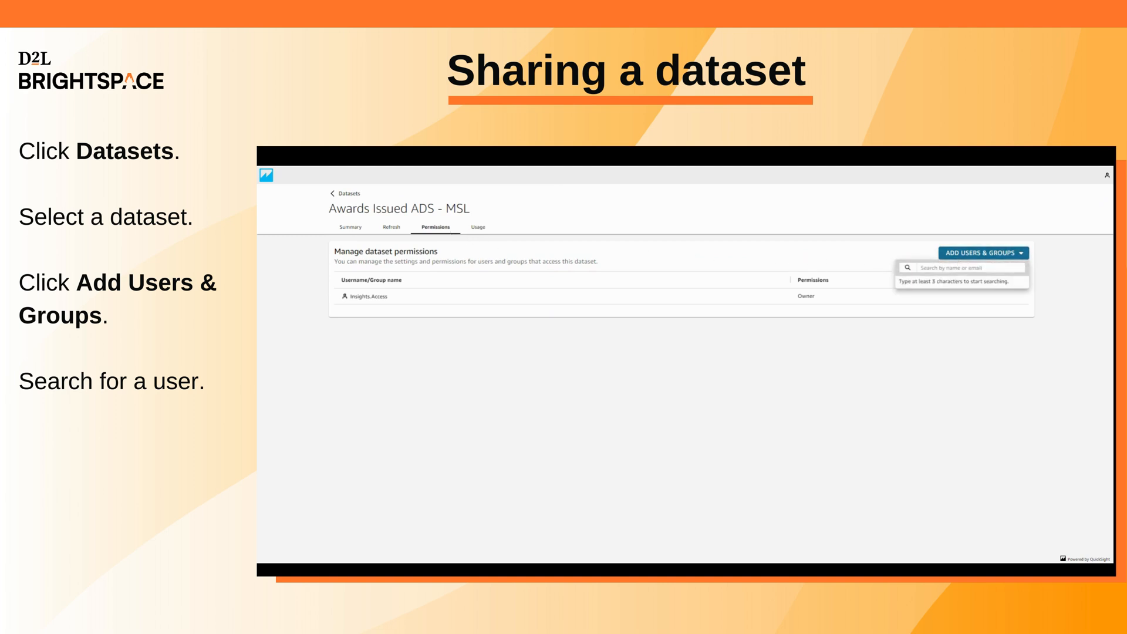
text(auth)
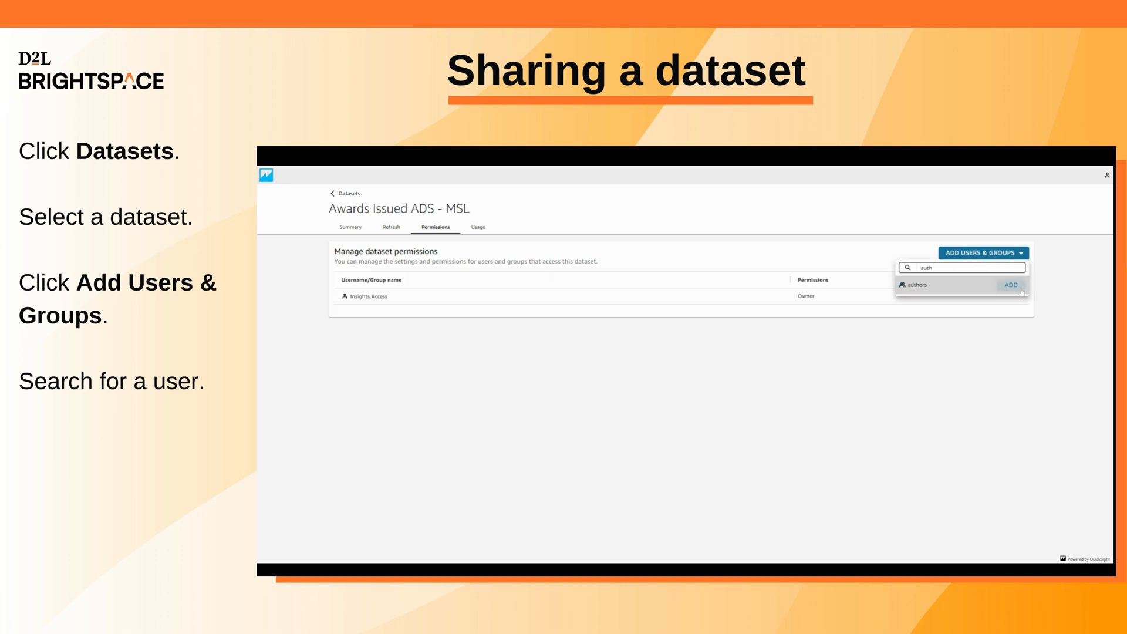
click(1010, 285)
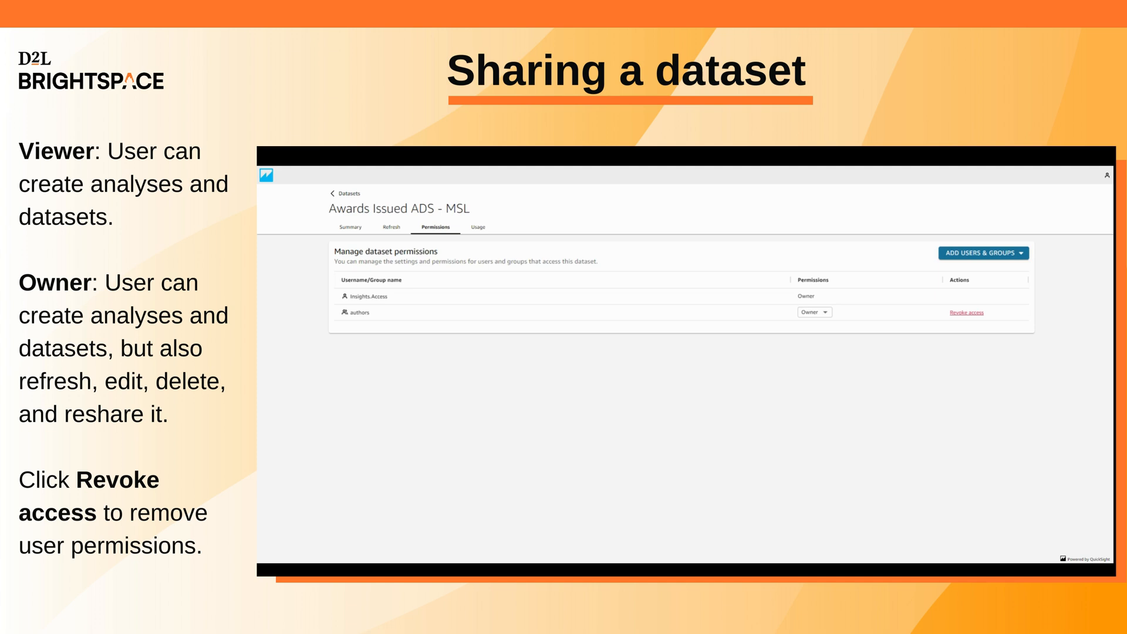
Revoke the authors group's access on the dataset's Permissions table
click(966, 313)
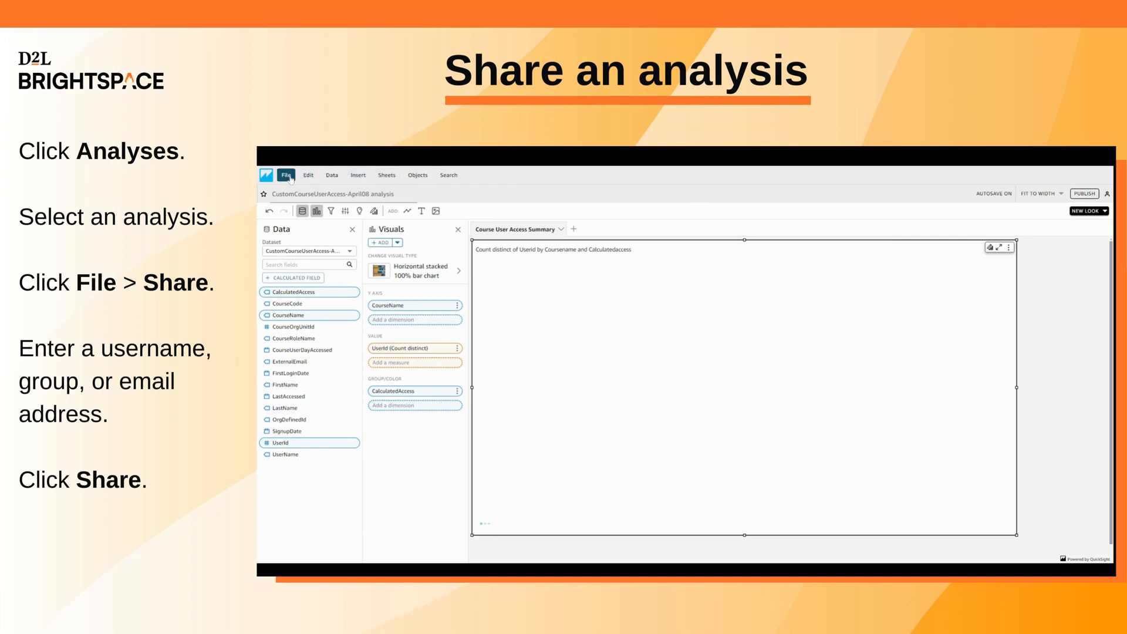
Bring up the File menu of the CustomCourseUserAccess-April08 analysis
click(290, 177)
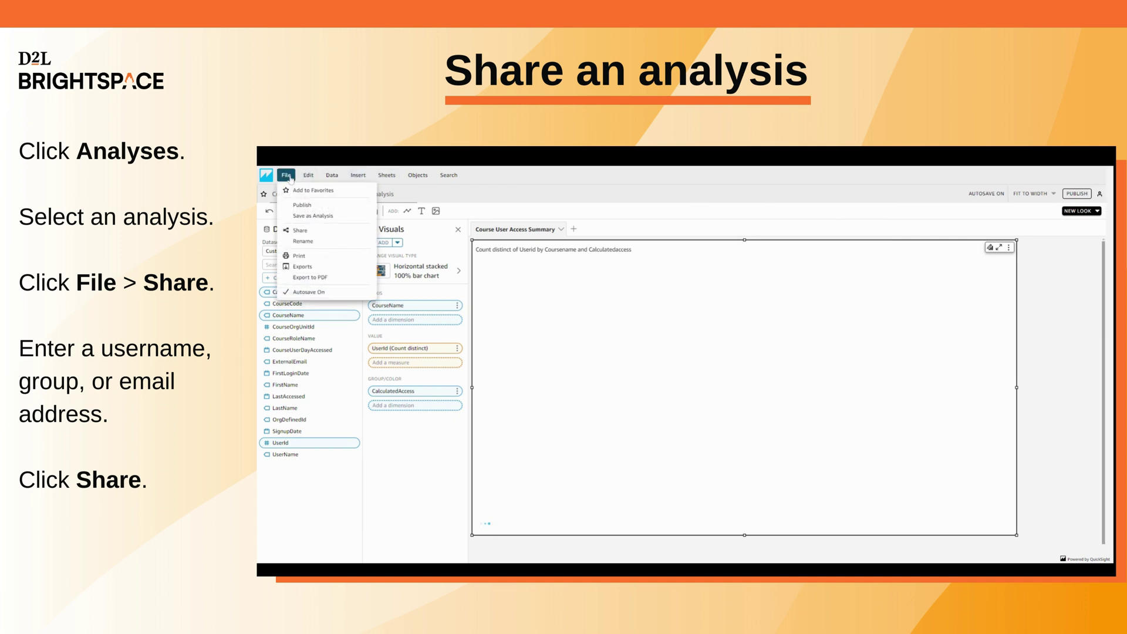
Share the analysis with the authors group via File > Share and confirm
click(336, 230)
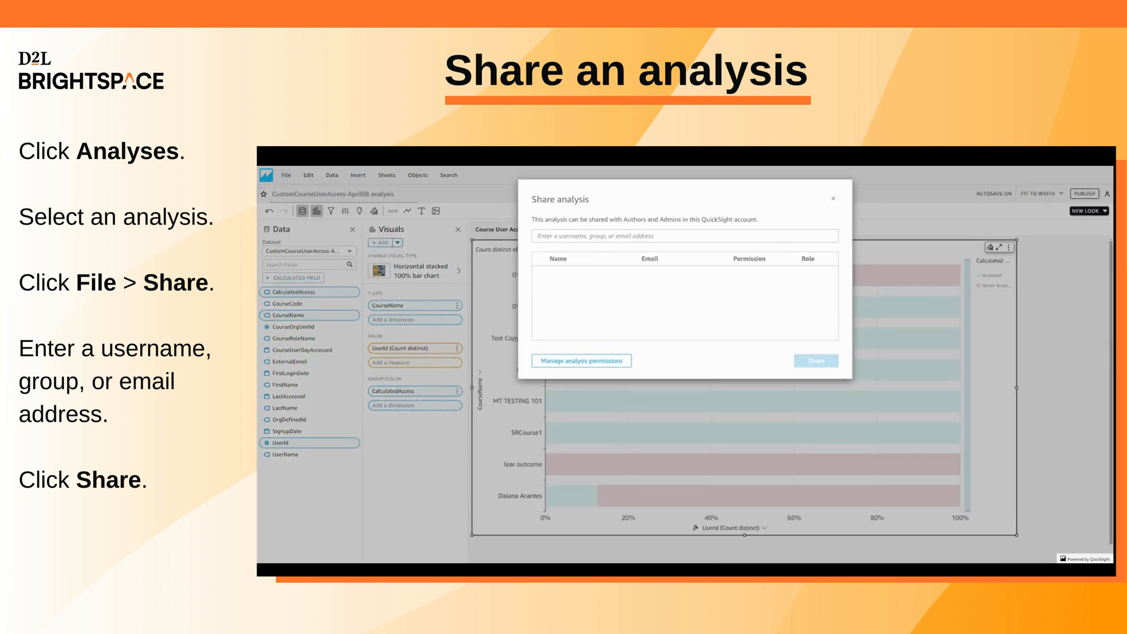
click(685, 236)
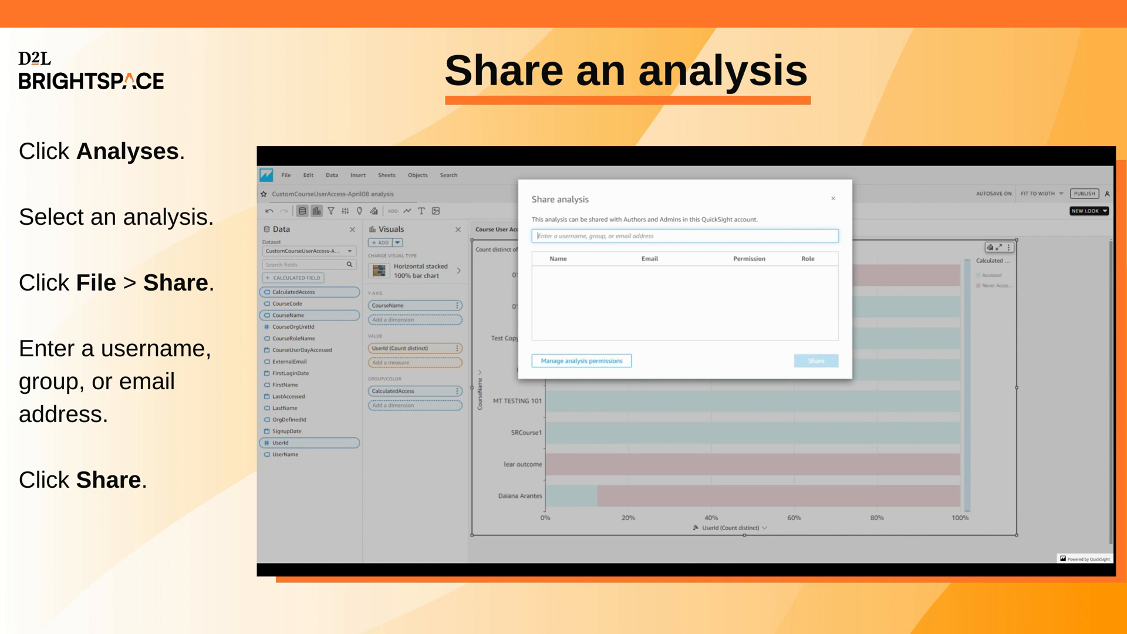
text(auth)
text(ors)
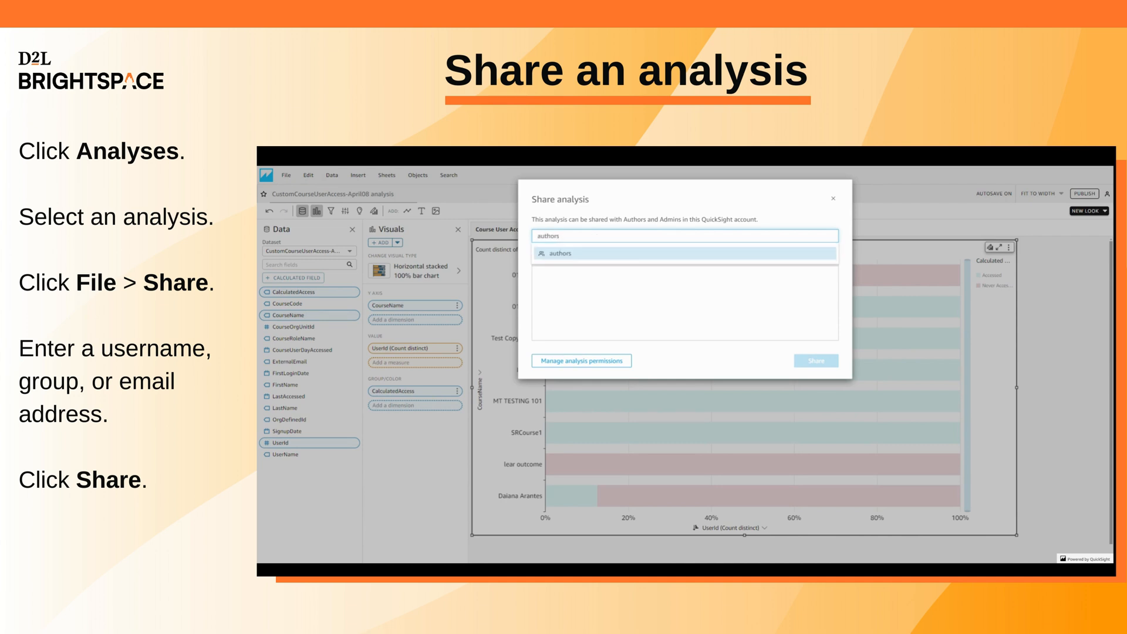
click(600, 256)
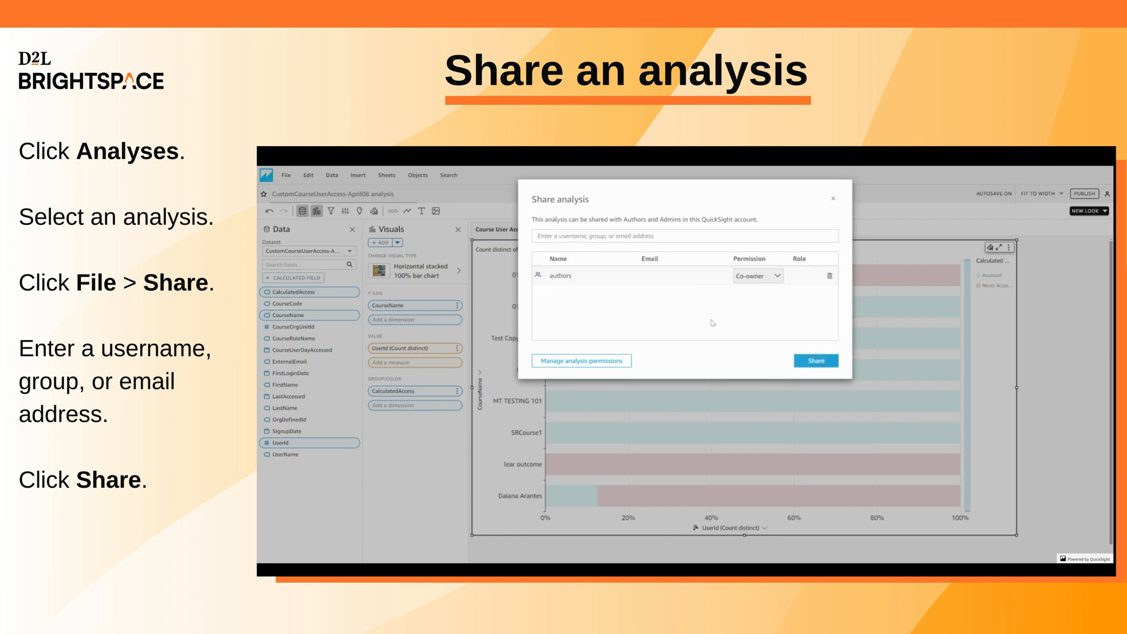
click(814, 362)
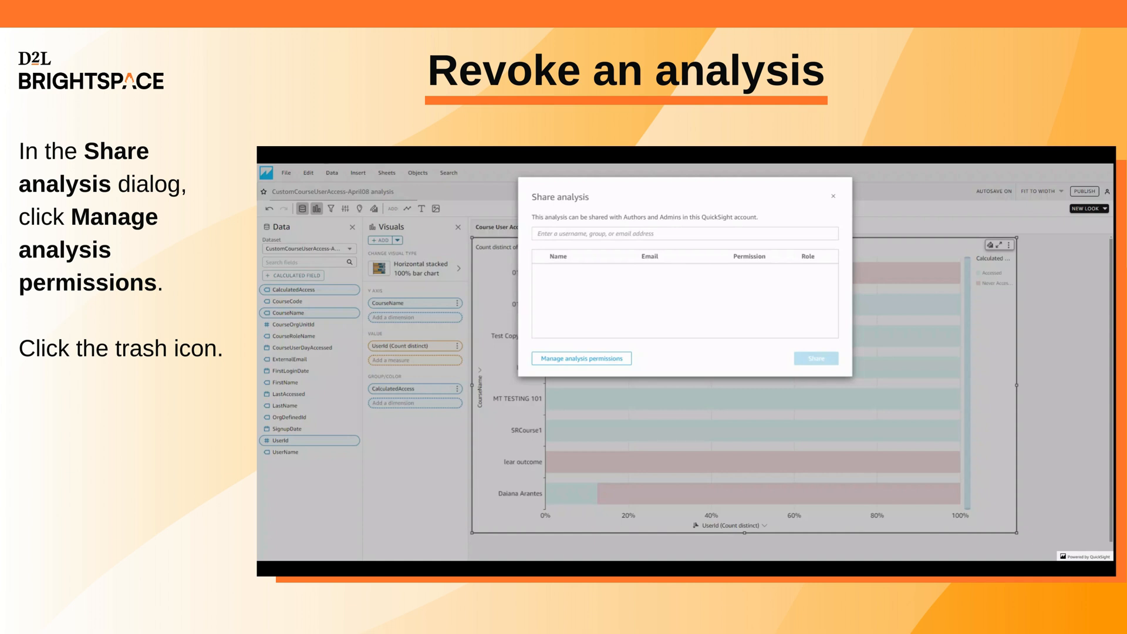
Remove the authors group from the analysis permissions and confirm the revocation
click(611, 361)
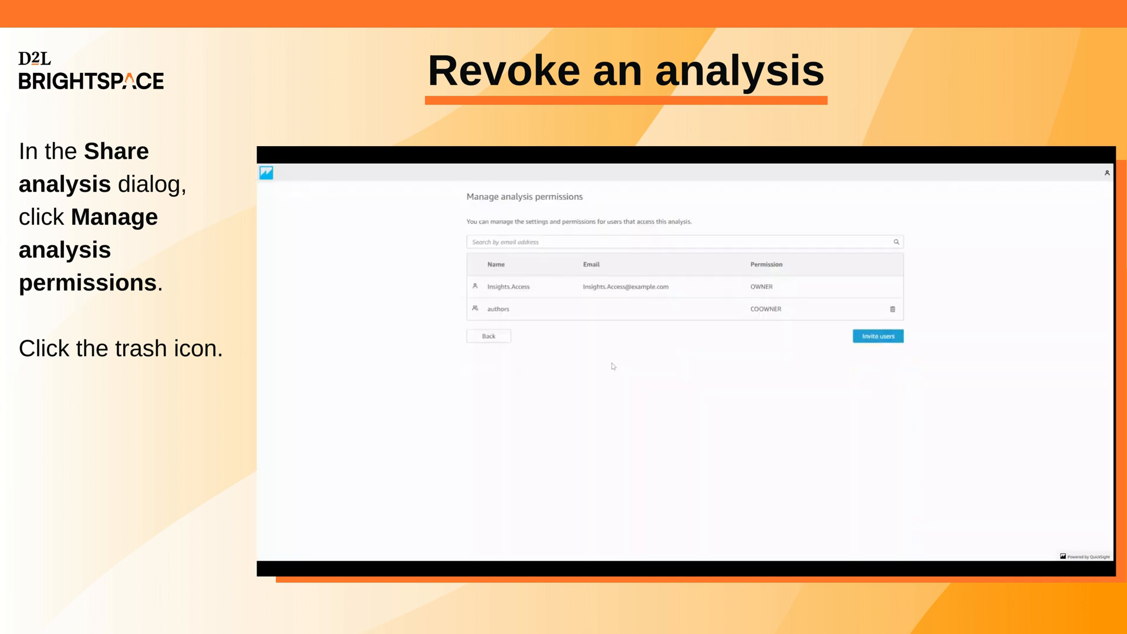
click(891, 309)
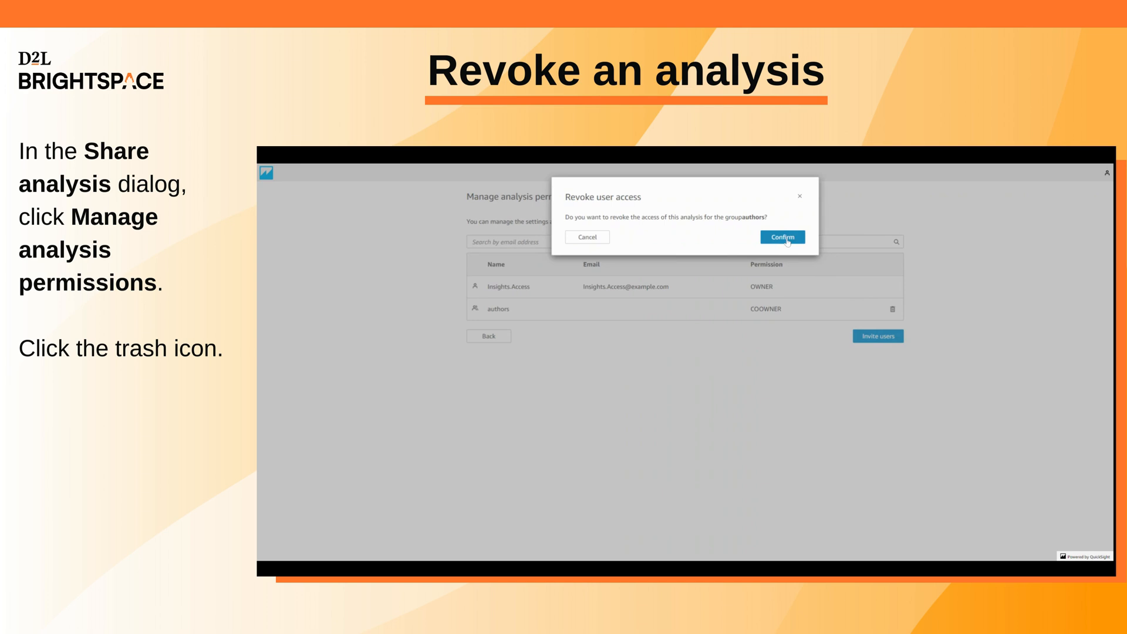
click(788, 238)
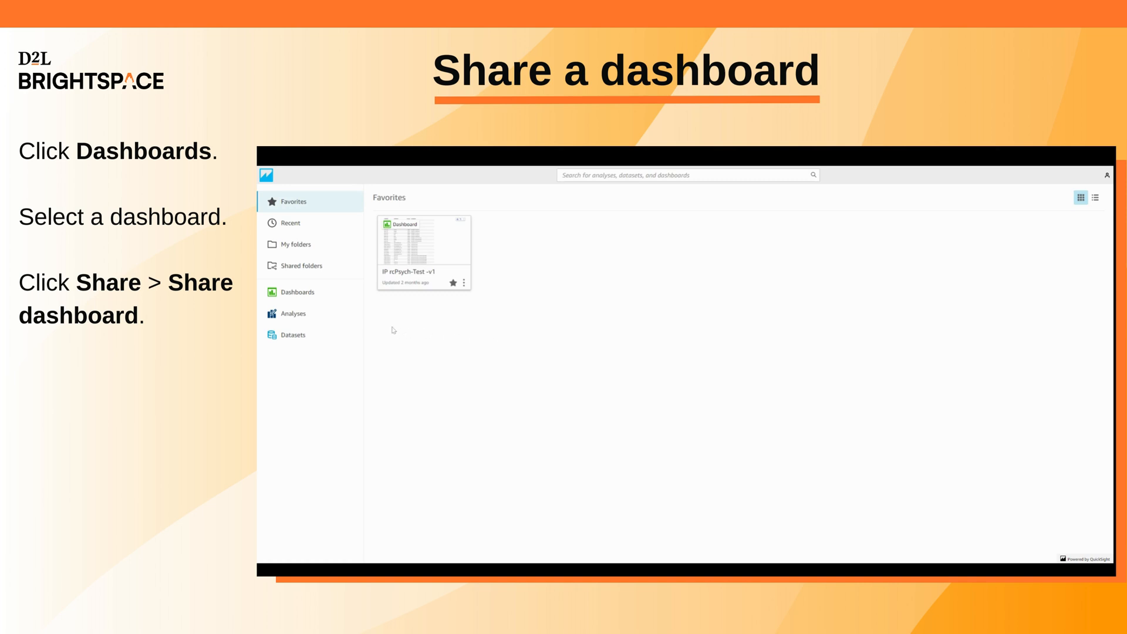
Open the User Access Summary dashboard from the Dashboards list
click(333, 297)
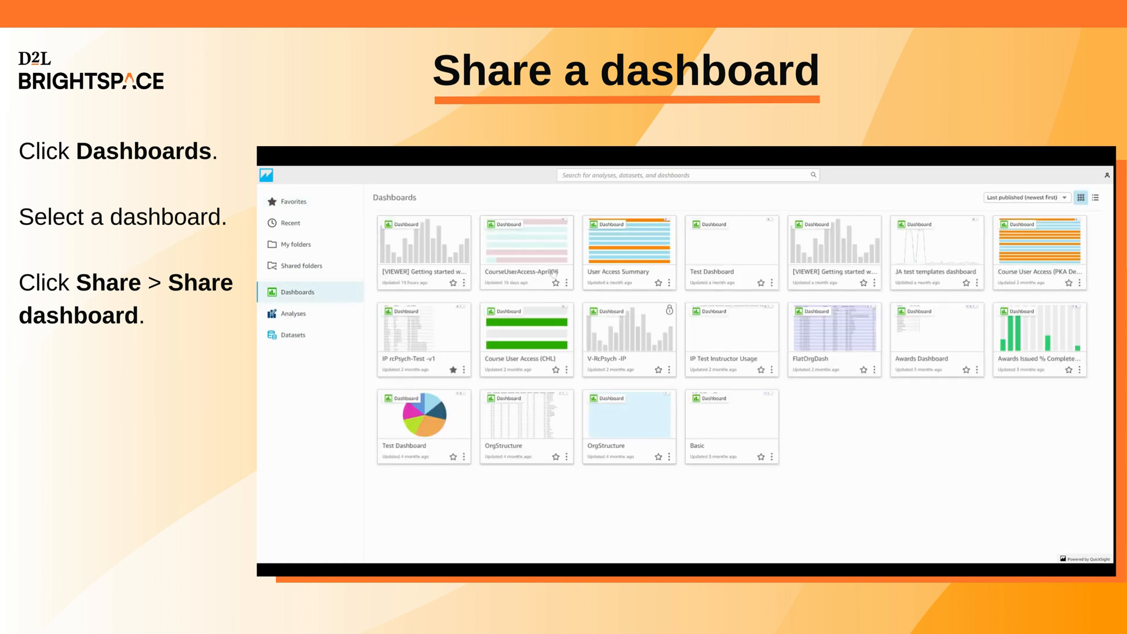
click(615, 278)
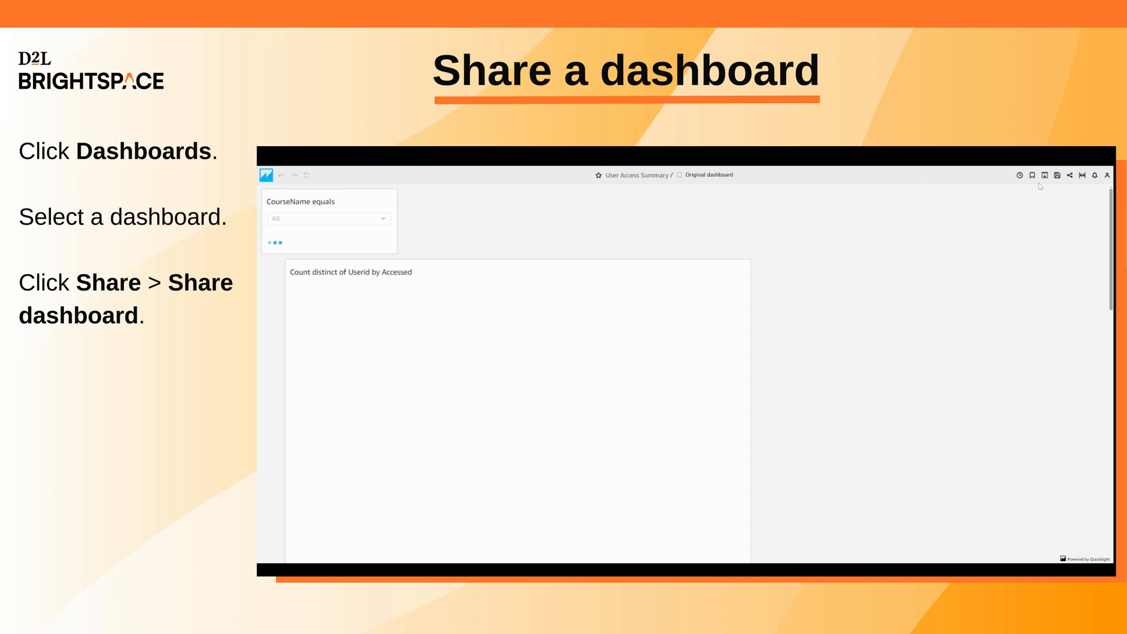
Add the authors group to the dashboard sharing with Co-owner permission
click(1070, 175)
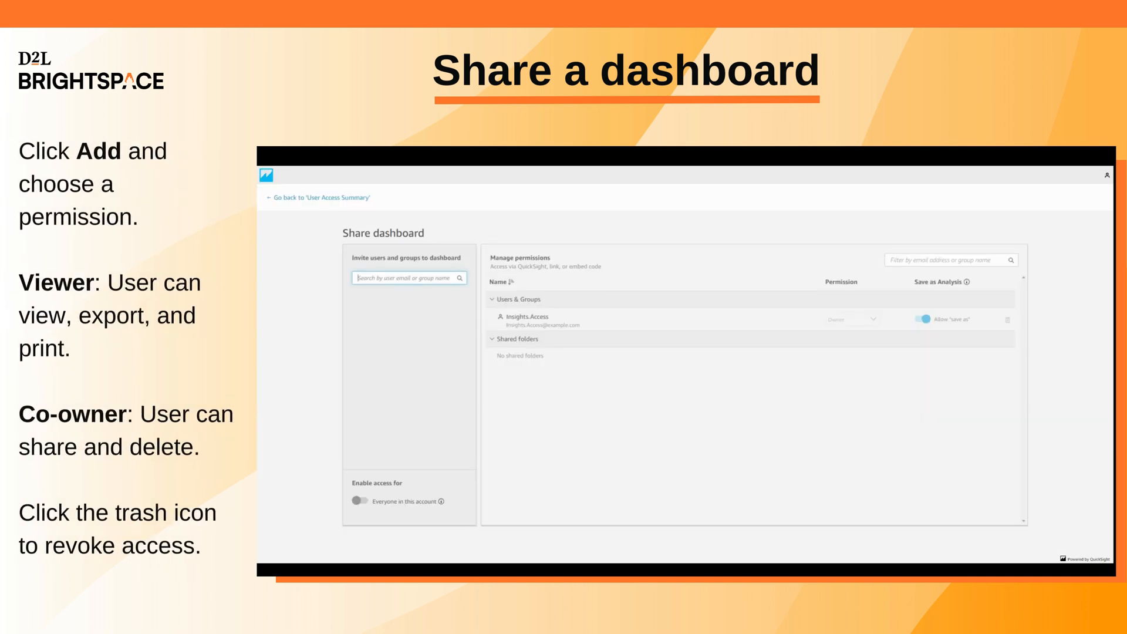
text(avauthors)
click(452, 309)
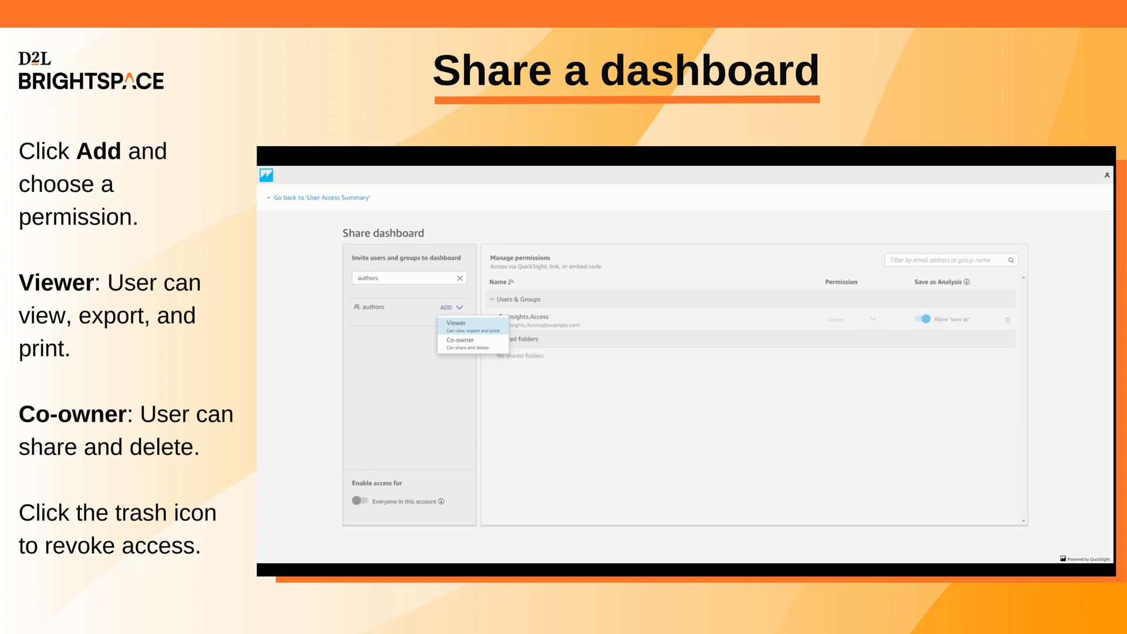
click(502, 345)
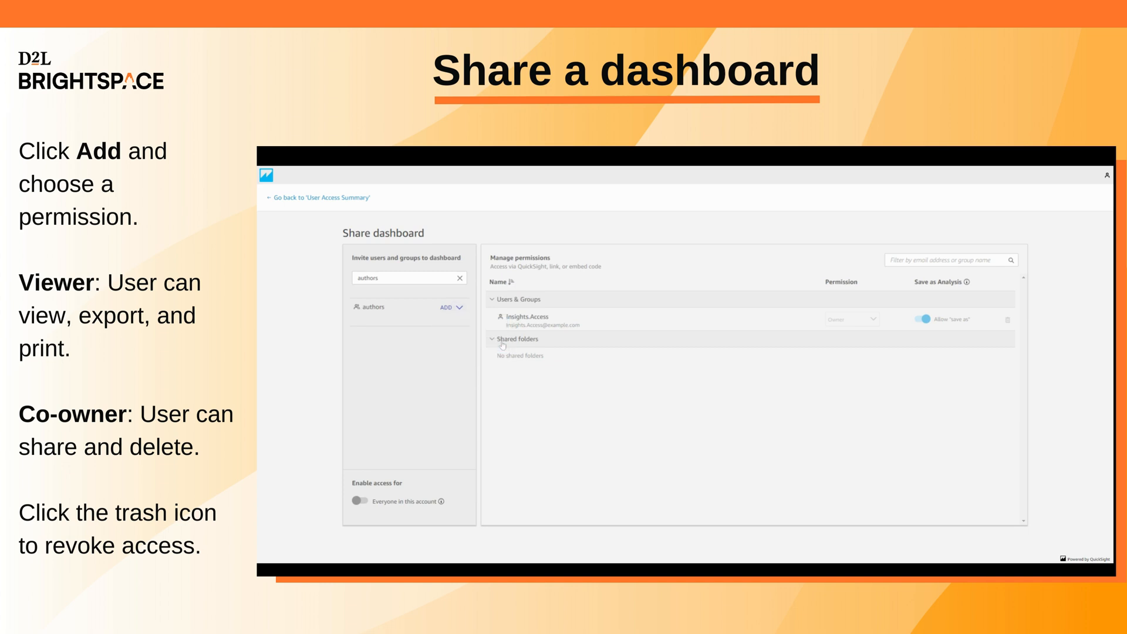